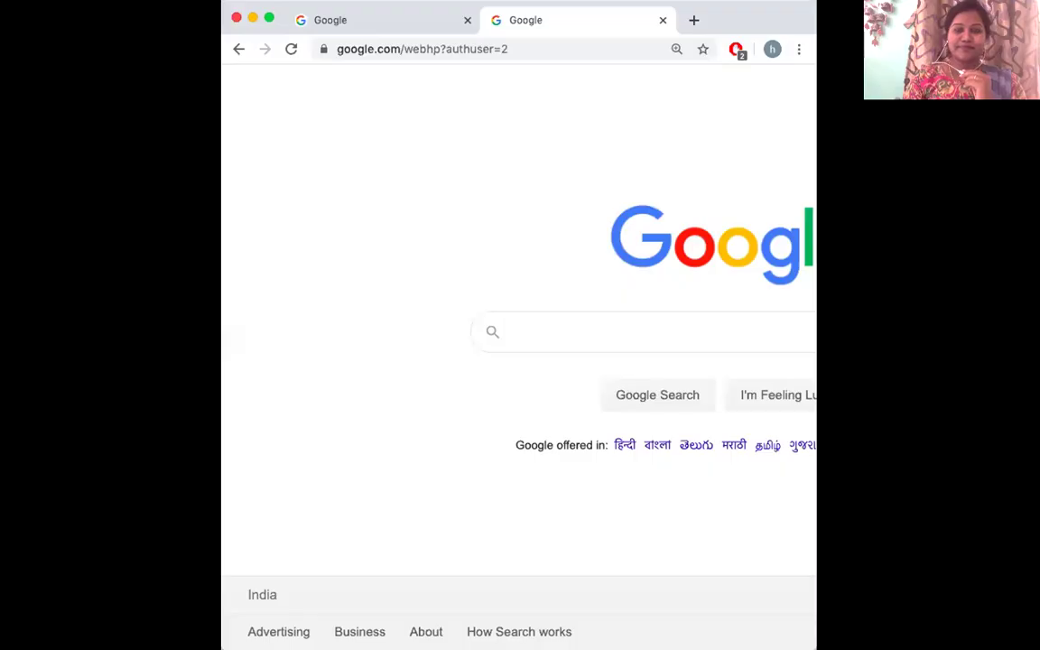
# Step: Maximize the Chrome window showing the Google homepage to full screen
pyautogui.click(269, 18)
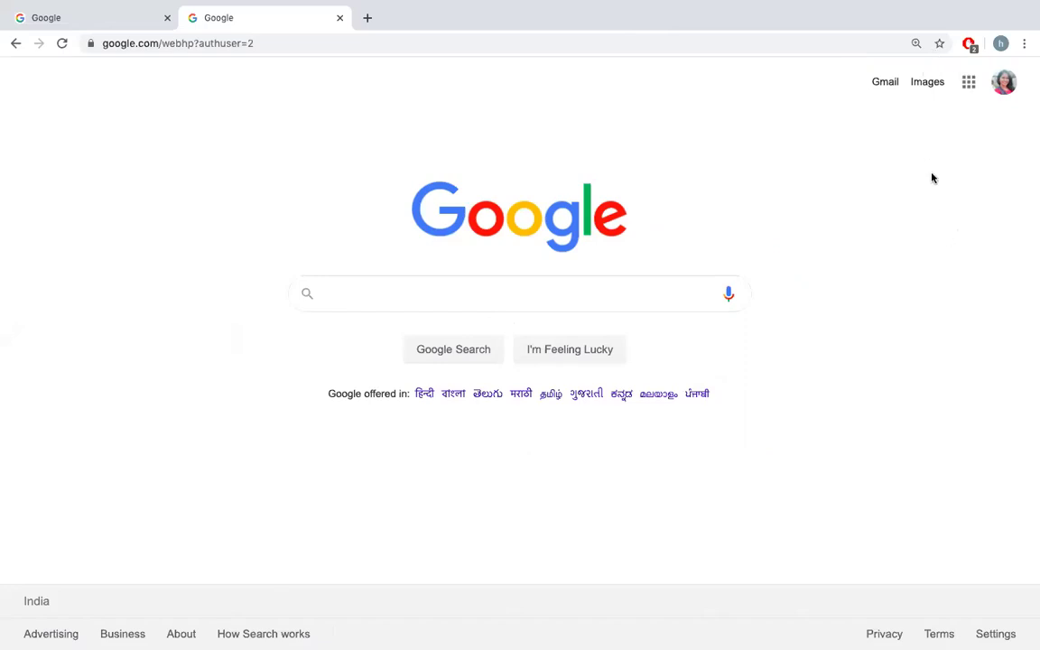
# Step: Launch Google Calendar from the Google apps grid on the homepage
pyautogui.click(970, 84)
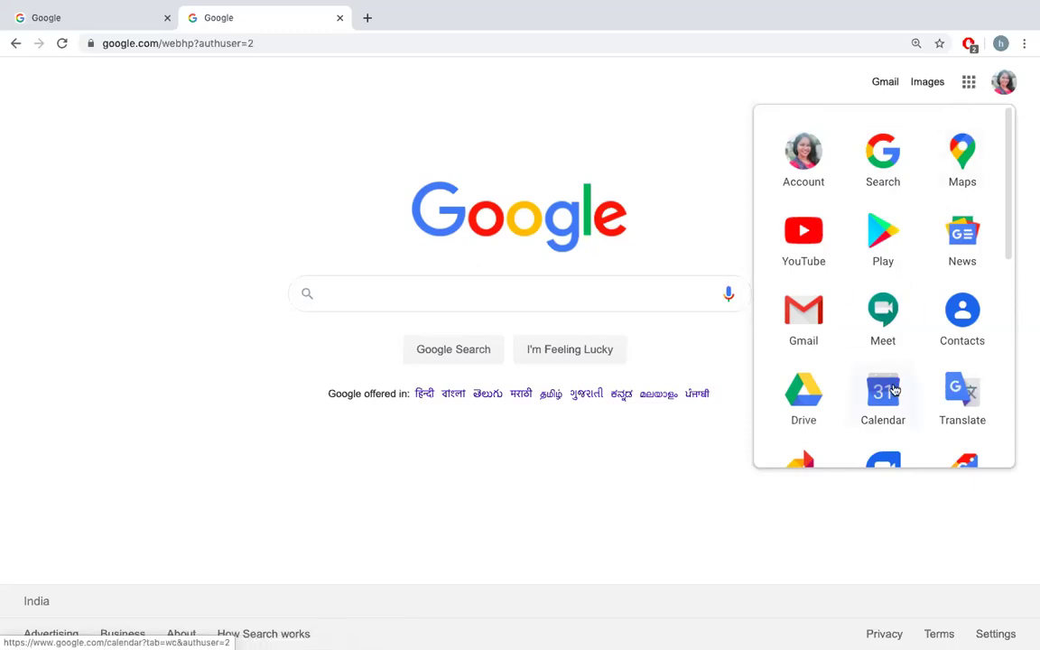
pyautogui.scroll(-1, 892, 414)
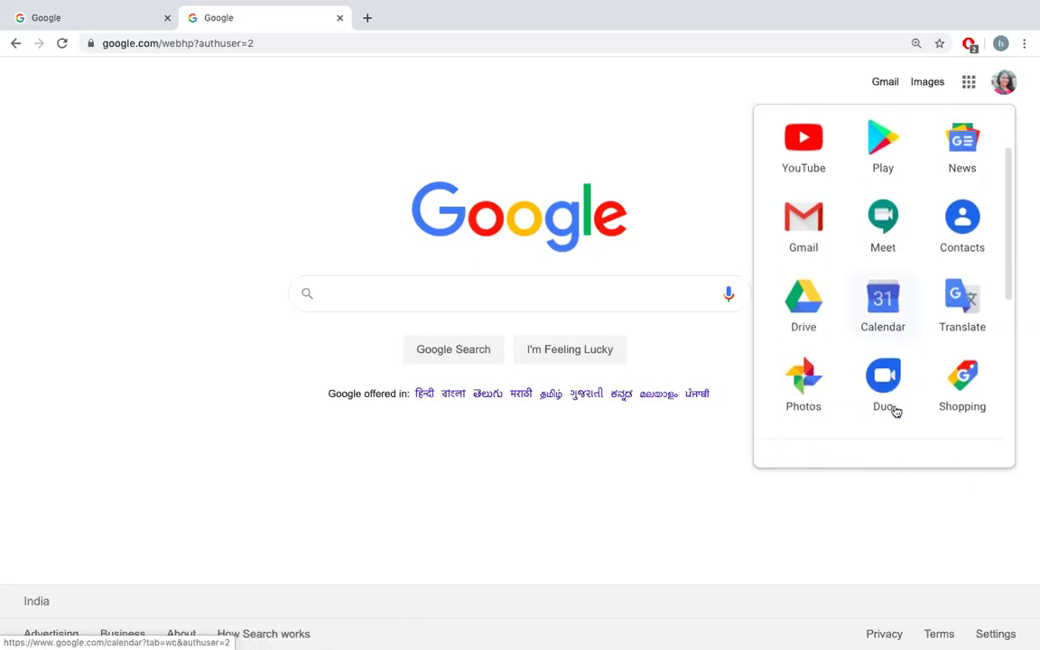
pyautogui.scroll(1, 894, 411)
pyautogui.click(884, 377)
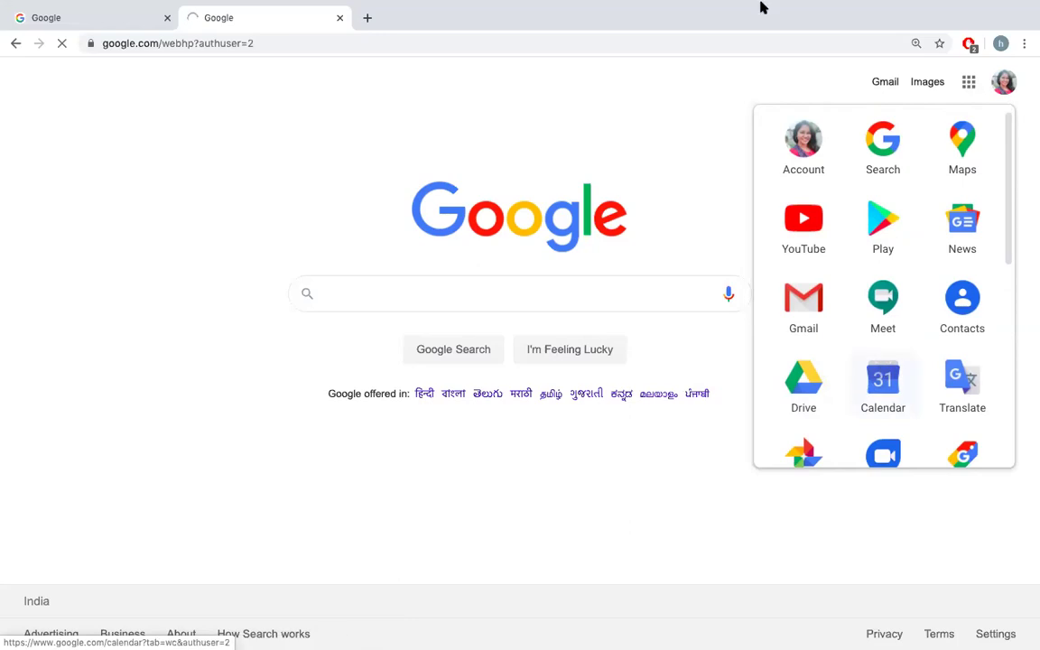
# Step: Pick June 1, 2020 in the mini calendar to show that Monday in Day view
pyautogui.moveTo(807, 7)
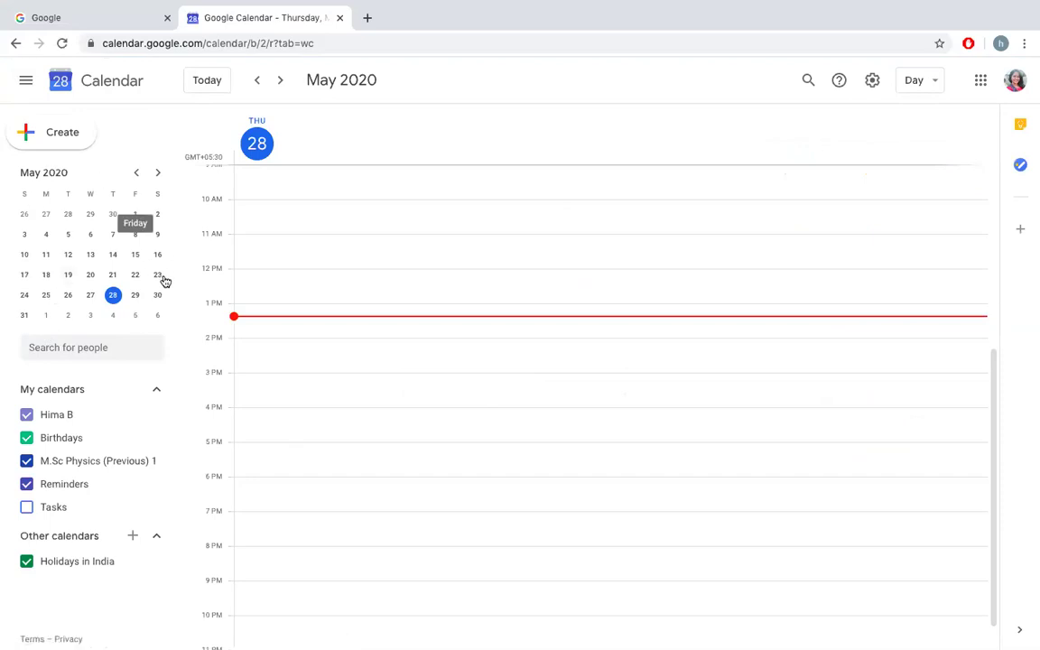
pyautogui.click(46, 316)
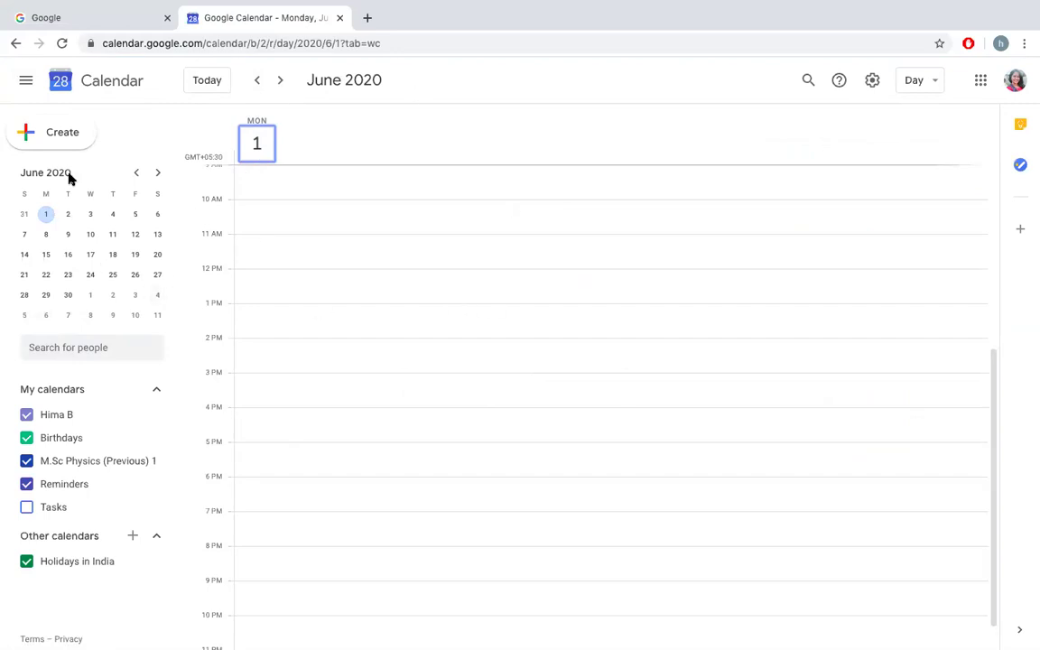
# Step: Create a new event on June 1, 2020 with the title 'Workshop'
pyautogui.click(41, 138)
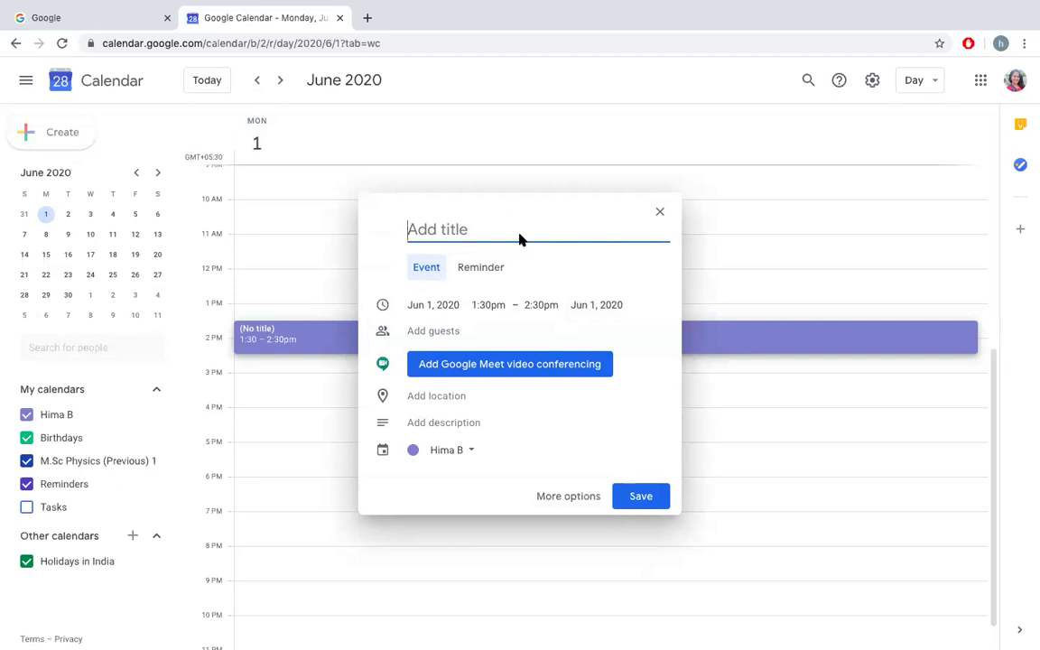
pyautogui.write('Workshop')
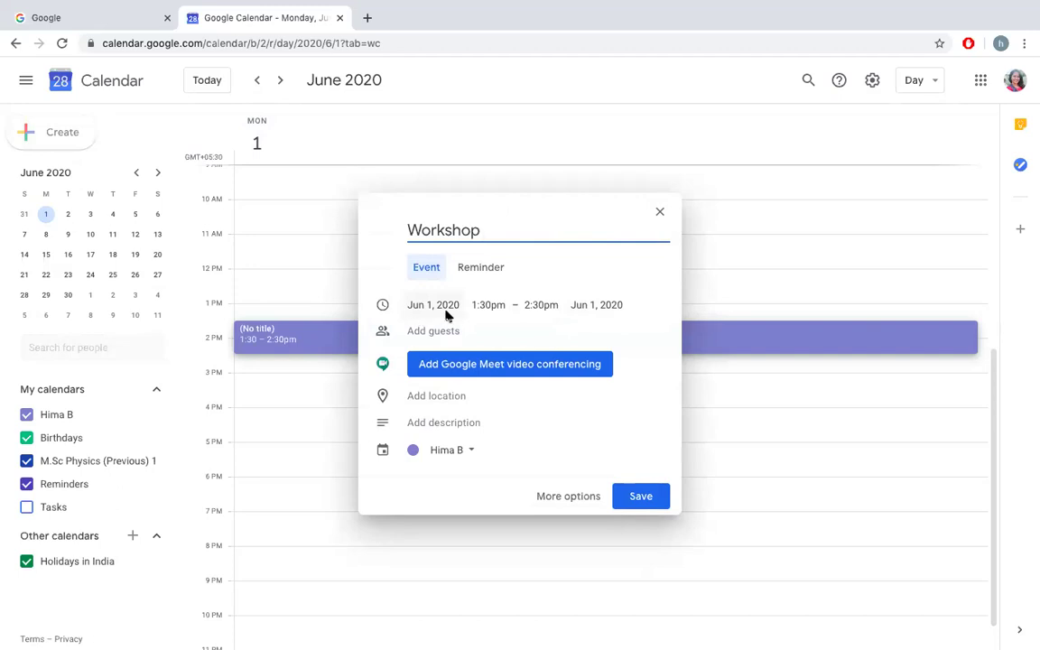
# Step: Set the Workshop event's start time to 9:00am
pyautogui.click(485, 305)
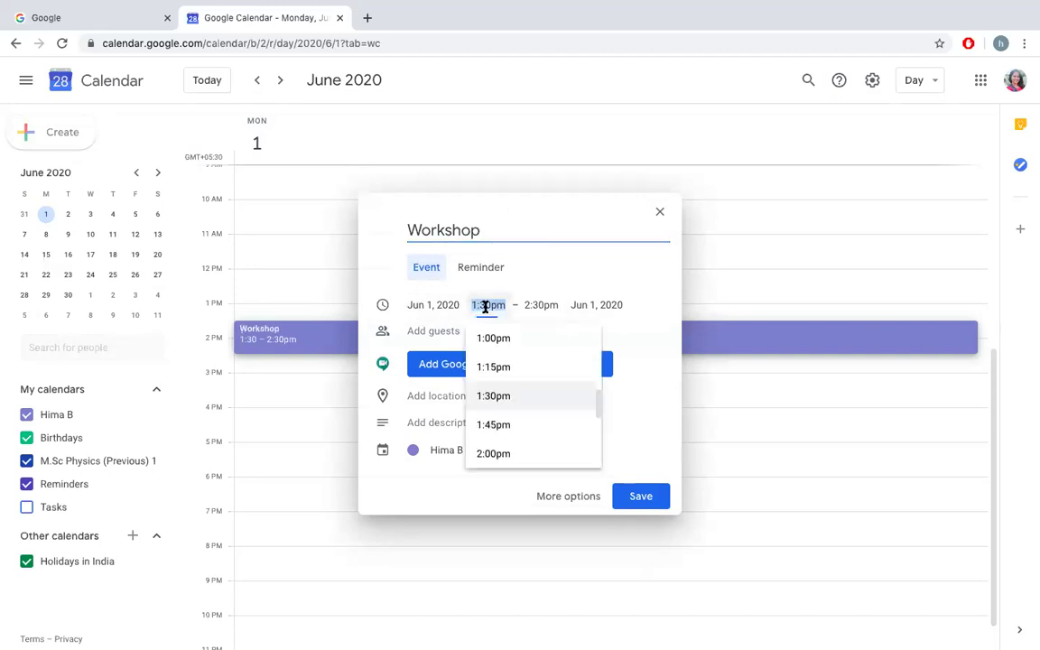
pyautogui.scroll(3, 501, 343)
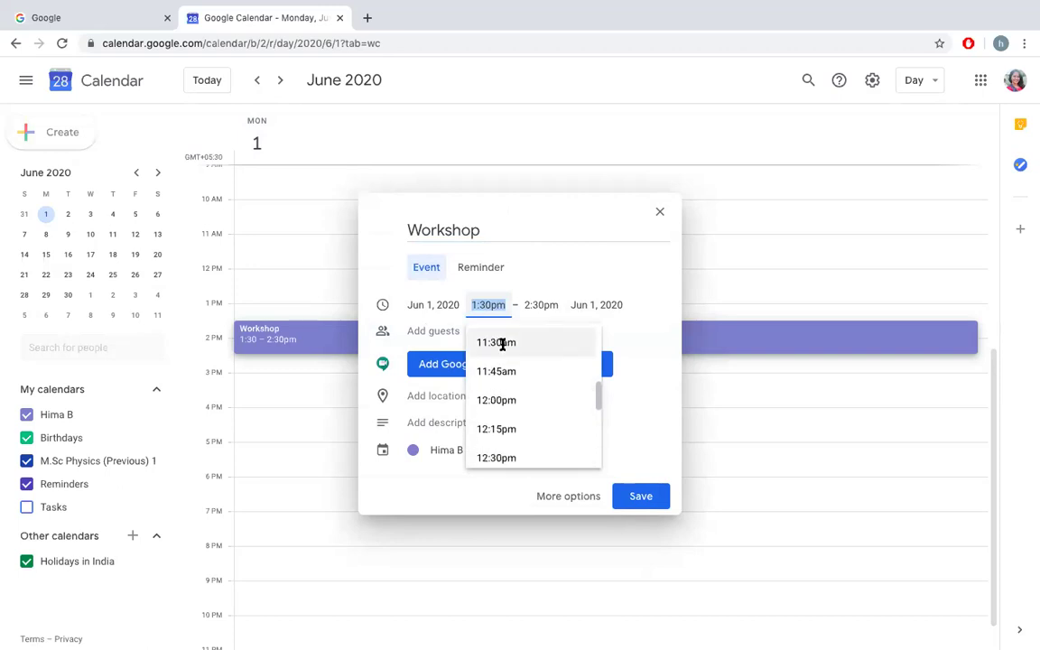
pyautogui.scroll(4, 503, 344)
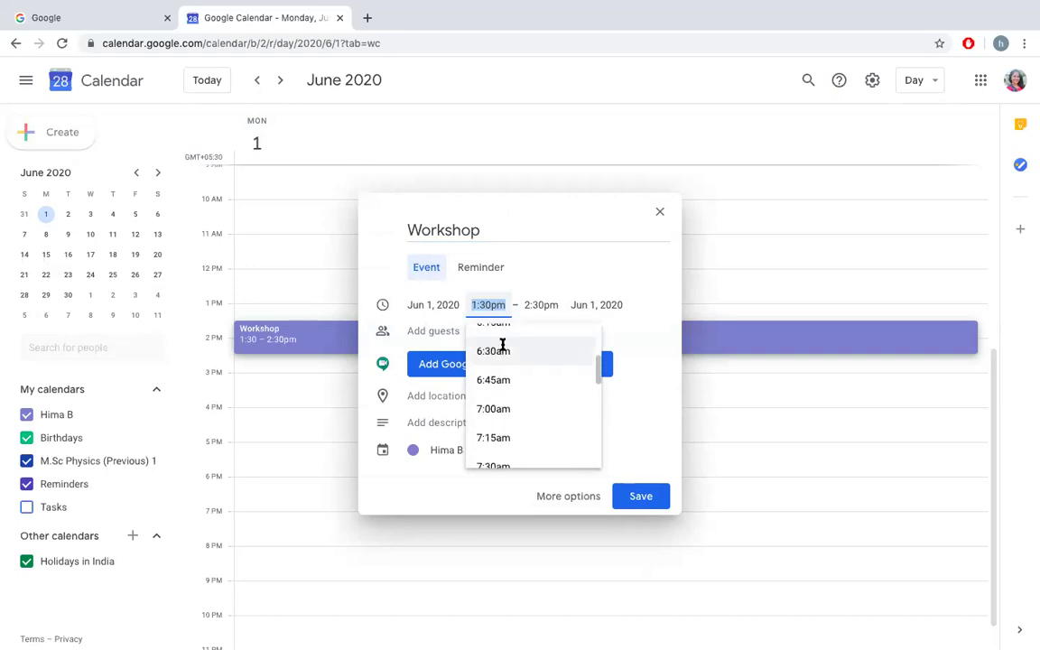
pyautogui.scroll(-3, 503, 344)
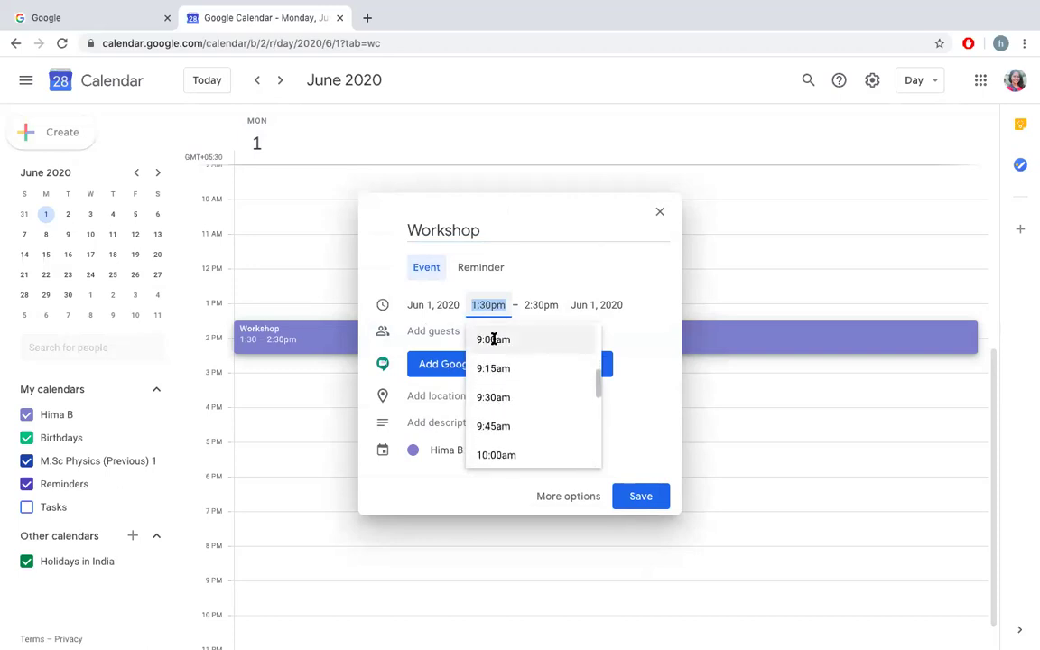
pyautogui.click(495, 339)
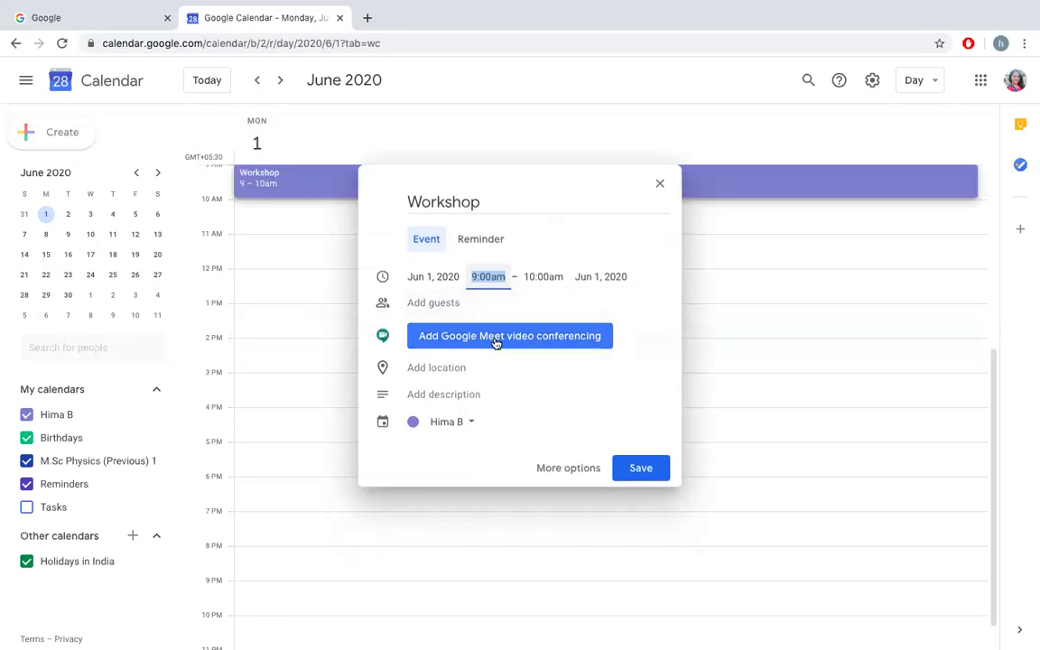
# Step: Make the event end at 6:00pm on June 6, 2020
pyautogui.click(547, 278)
pyautogui.scroll(-1, 558, 395)
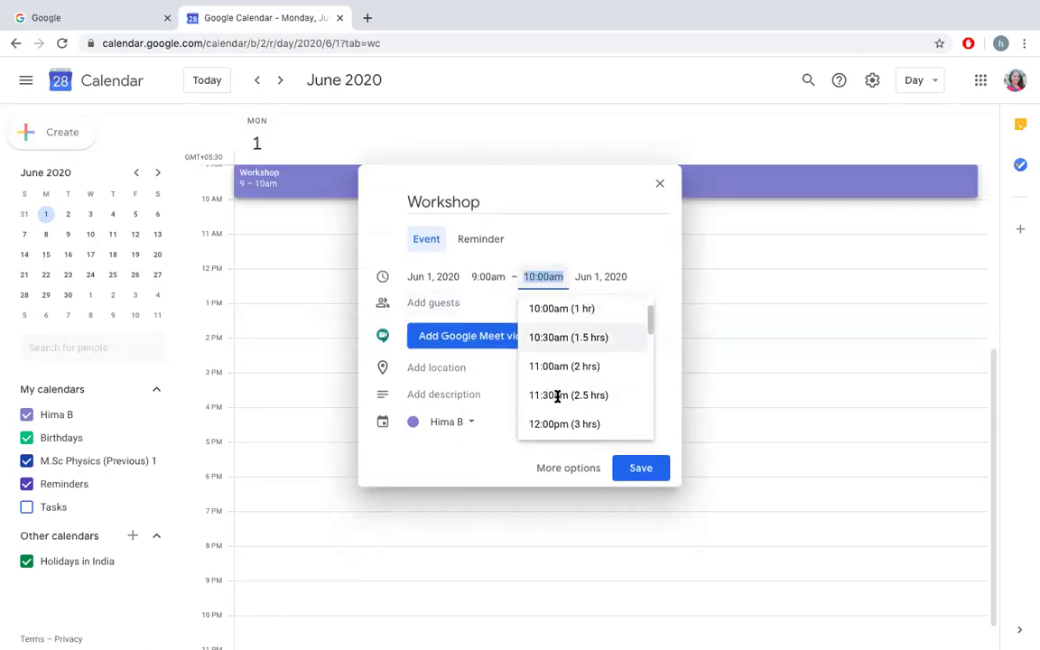
pyautogui.scroll(-5, 567, 412)
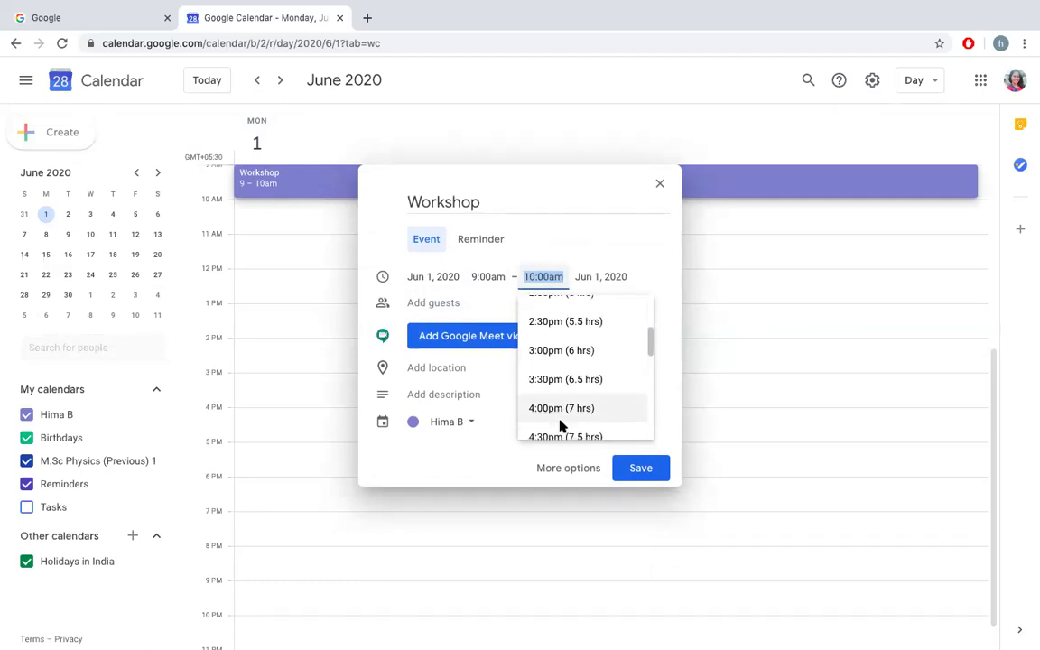
pyautogui.scroll(-1, 550, 408)
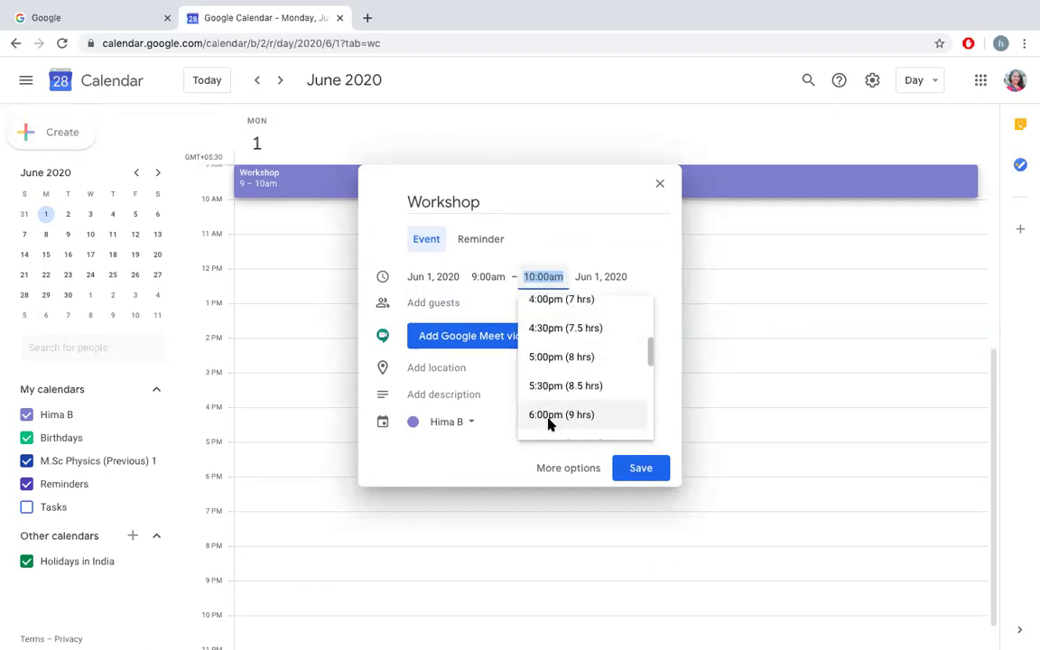
pyautogui.click(549, 423)
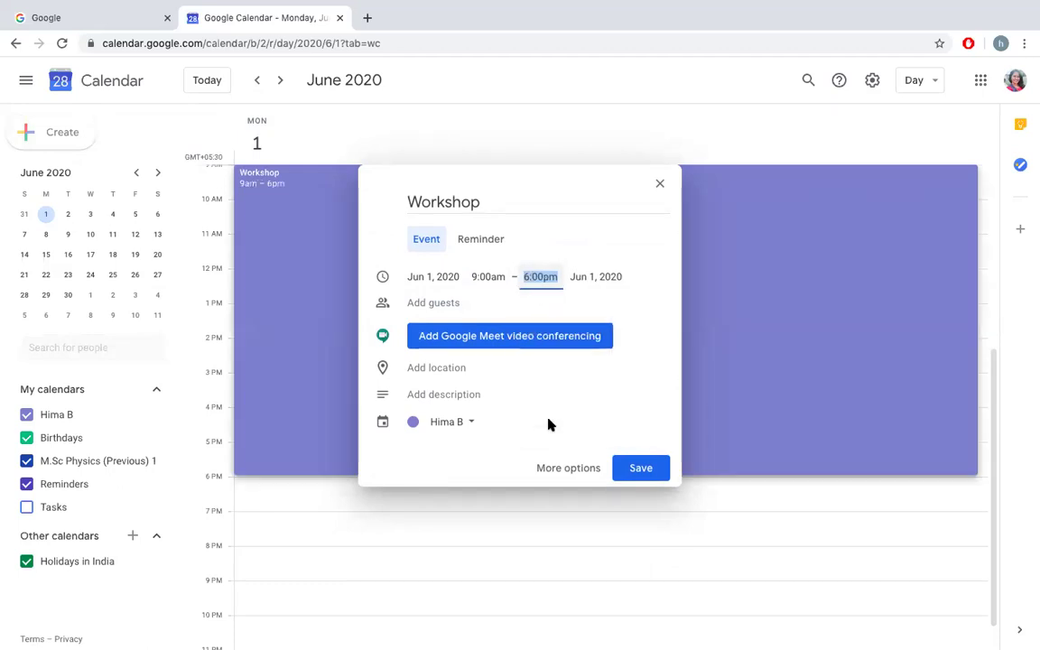
pyautogui.click(593, 278)
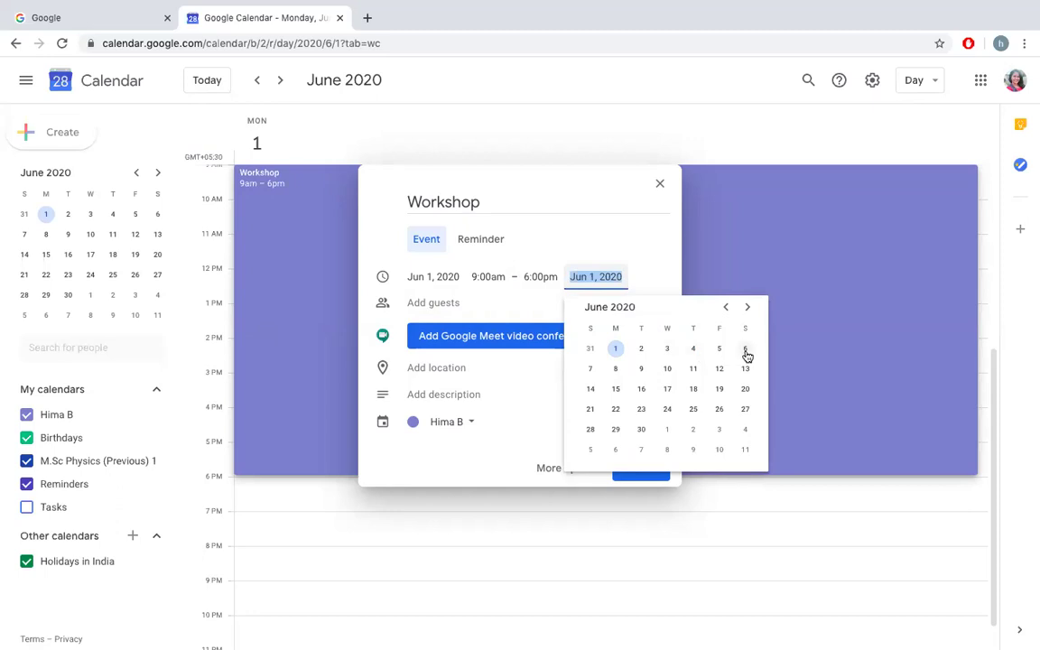
pyautogui.click(745, 350)
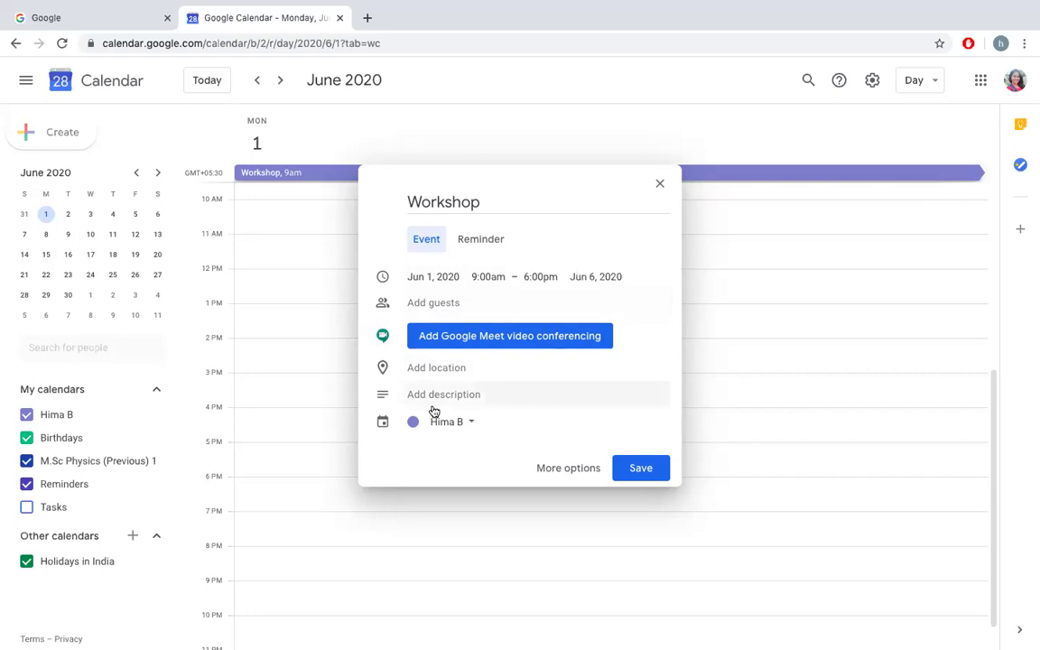
# Step: In the full event editor, attach a Google Meet video link to Workshop
pyautogui.click(568, 468)
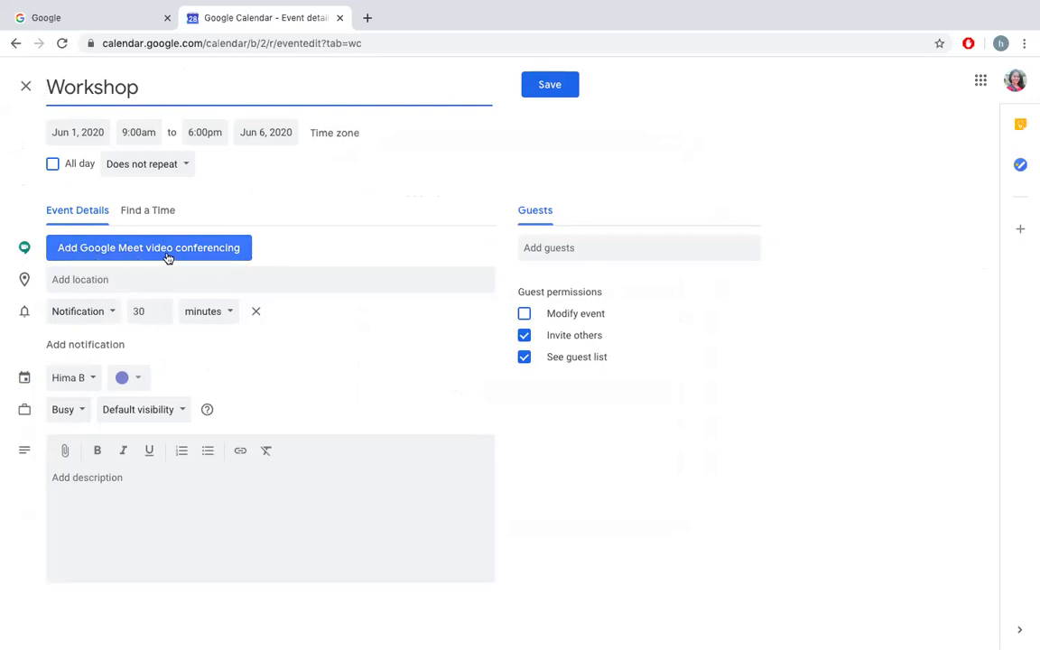
pyautogui.click(227, 250)
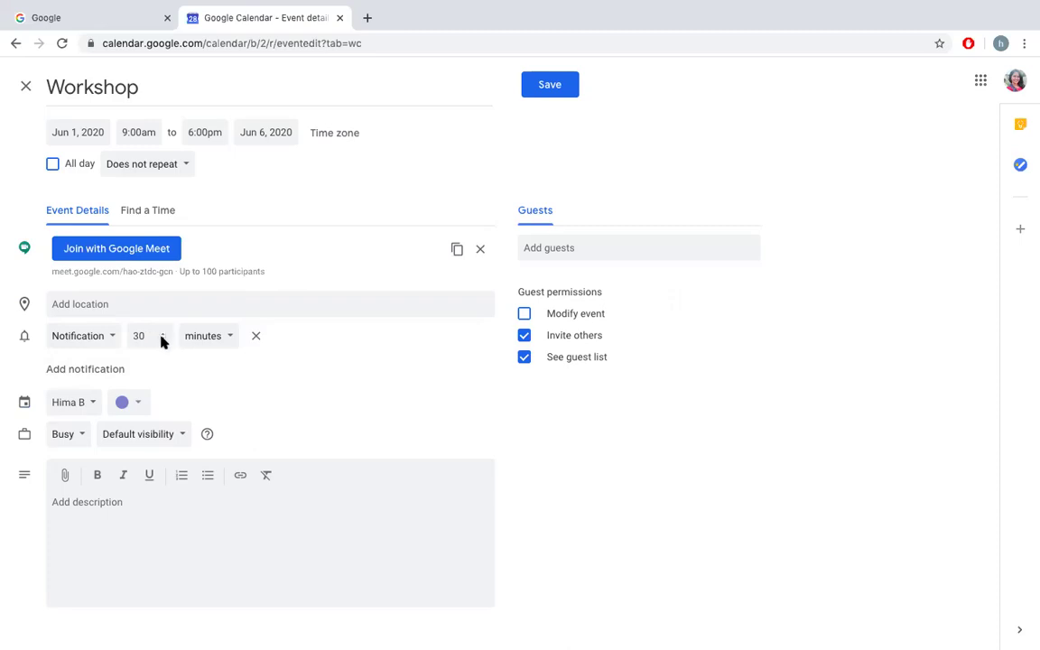
# Step: Change the notification to 10 minutes and add a second notification
pyautogui.click(162, 339)
pyautogui.click(163, 339)
pyautogui.click(163, 339)
pyautogui.click(163, 340)
pyautogui.click(163, 340)
pyautogui.press('BackSpace')
pyautogui.press('BackSpace')
pyautogui.write('10')
pyautogui.click(119, 370)
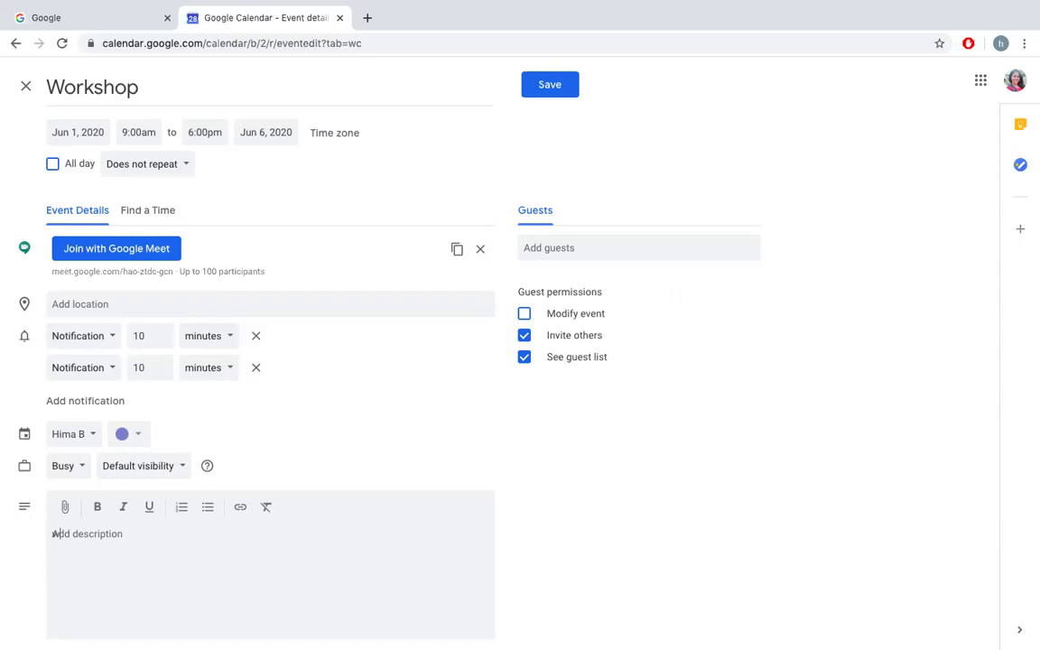
# Step: Write the description 'welcome to the workshop', 'Please join by 8.30 AM', 'Regards' on separate lines
pyautogui.write('welcome to the workshop')
pyautogui.press('Return')
pyautogui.write('Please join by 8')
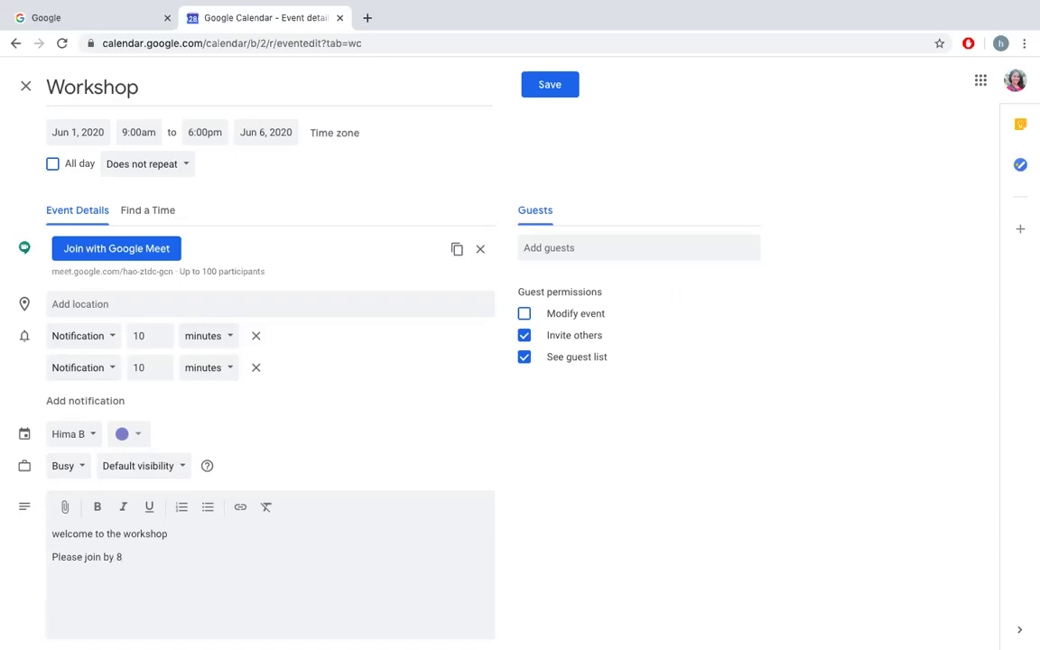
pyautogui.write('.30 AM')
pyautogui.press('Return')
pyautogui.press('Return')
pyautogui.write('Regards')
pyautogui.click(63, 506)
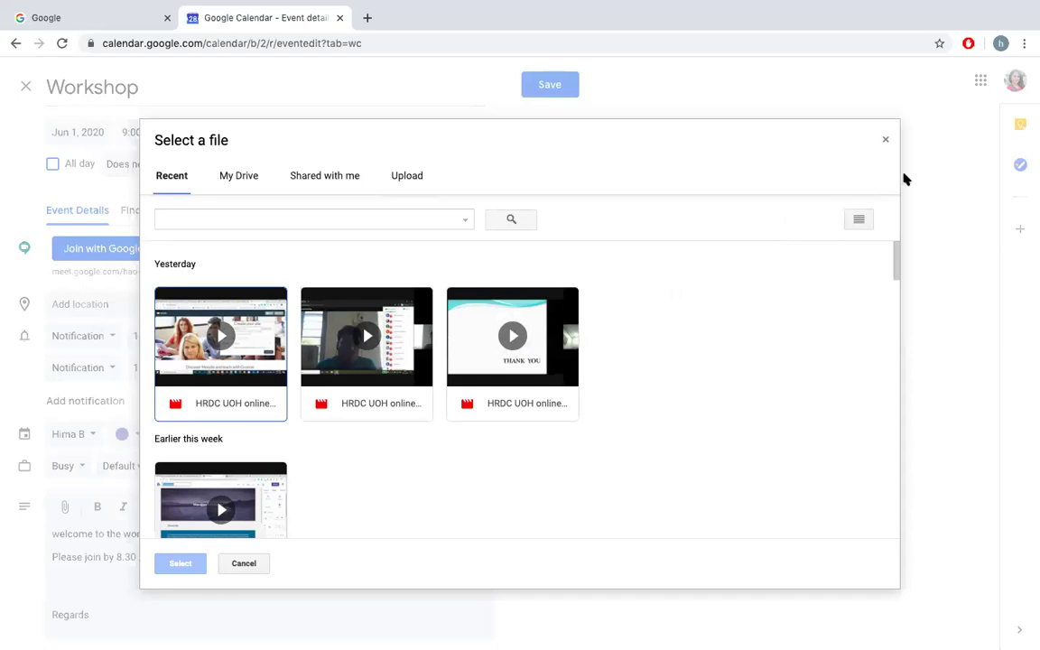
pyautogui.click(887, 139)
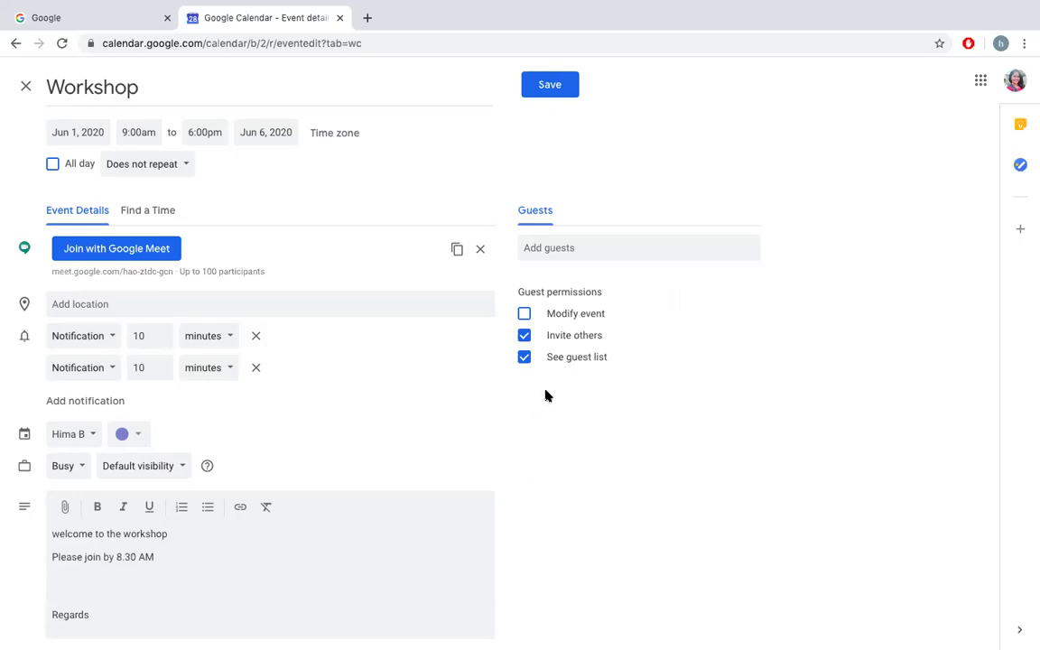
# Step: Leave Modify event, Invite others and See guest list all unchecked under Guest permissions
pyautogui.click(526, 315)
pyautogui.click(526, 315)
pyautogui.click(523, 335)
pyautogui.click(525, 360)
pyautogui.click(571, 245)
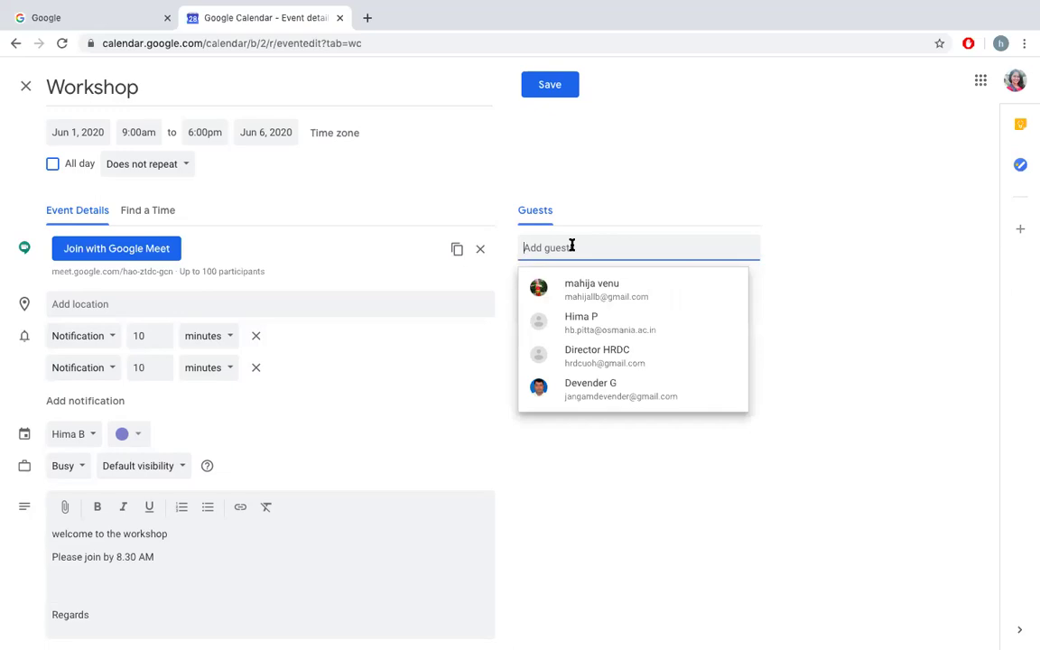
pyautogui.write('hb')
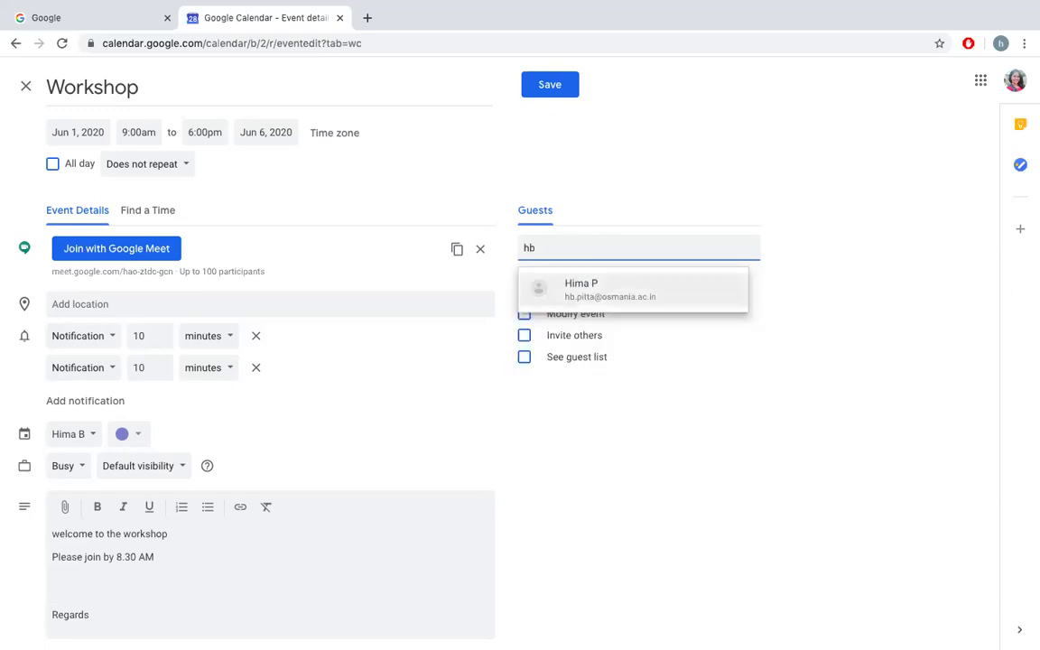
pyautogui.click(643, 301)
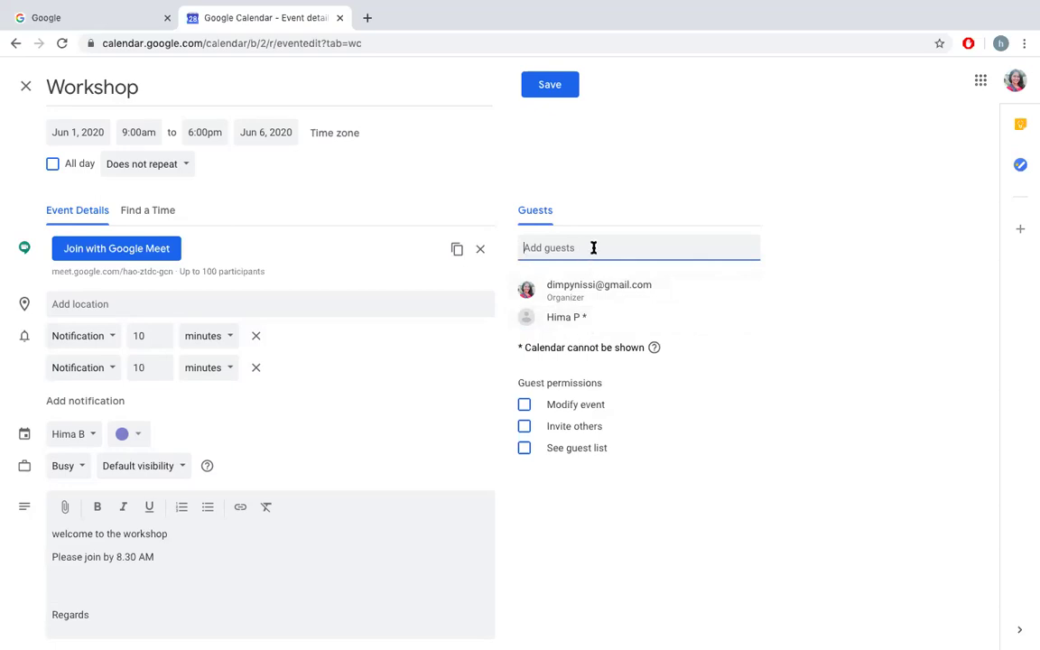
pyautogui.press('Return')
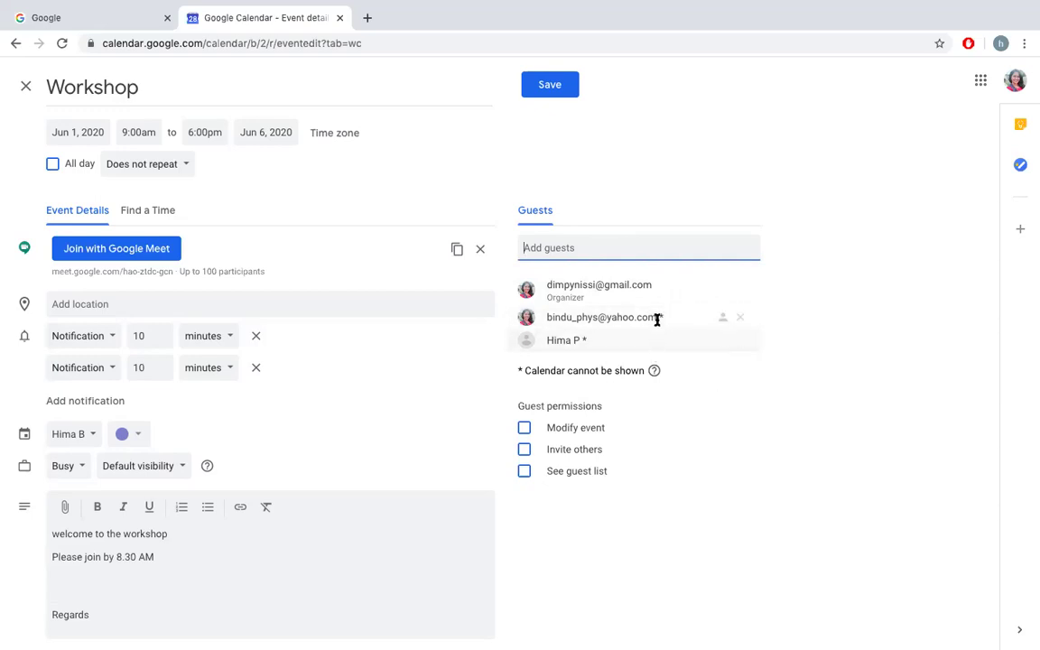
pyautogui.click(740, 318)
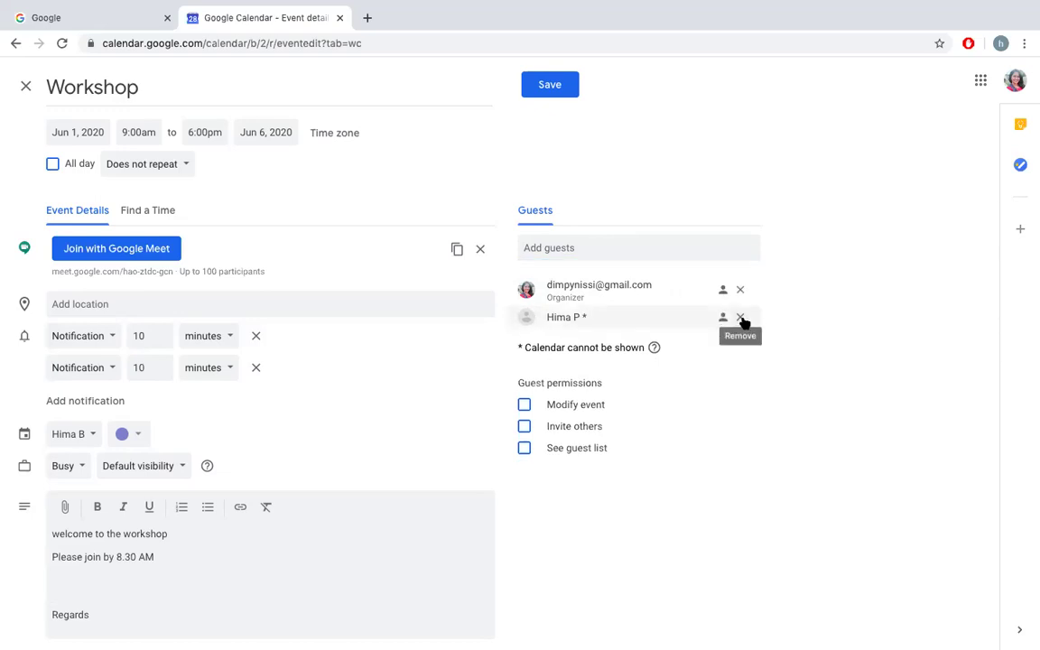
pyautogui.click(740, 318)
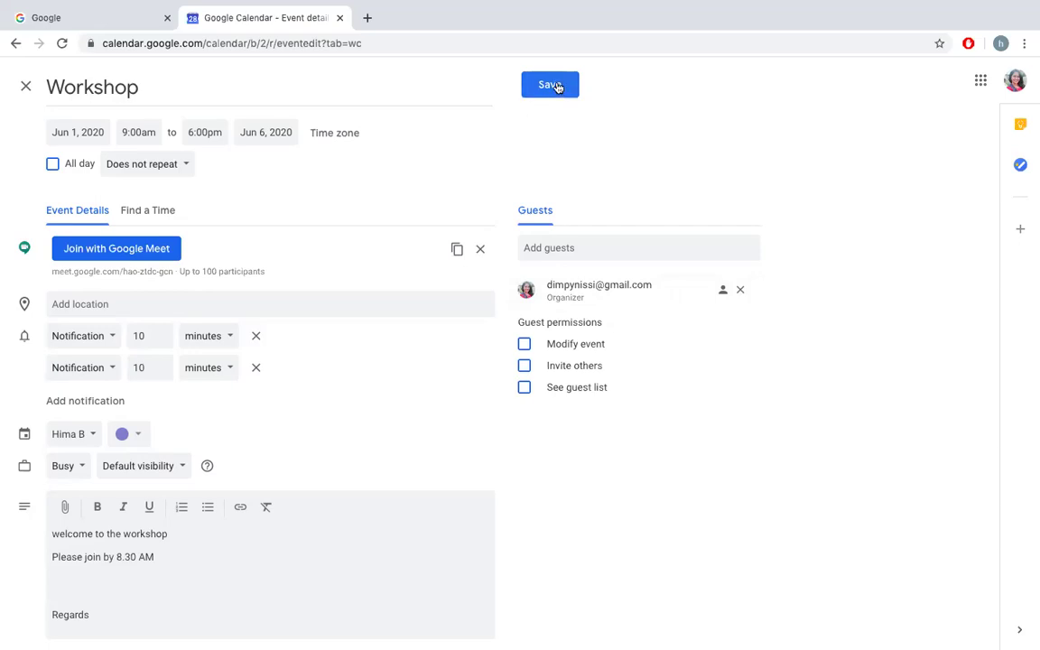
# Step: Save the Workshop event and open its details card on the June 1 day view
pyautogui.click(557, 85)
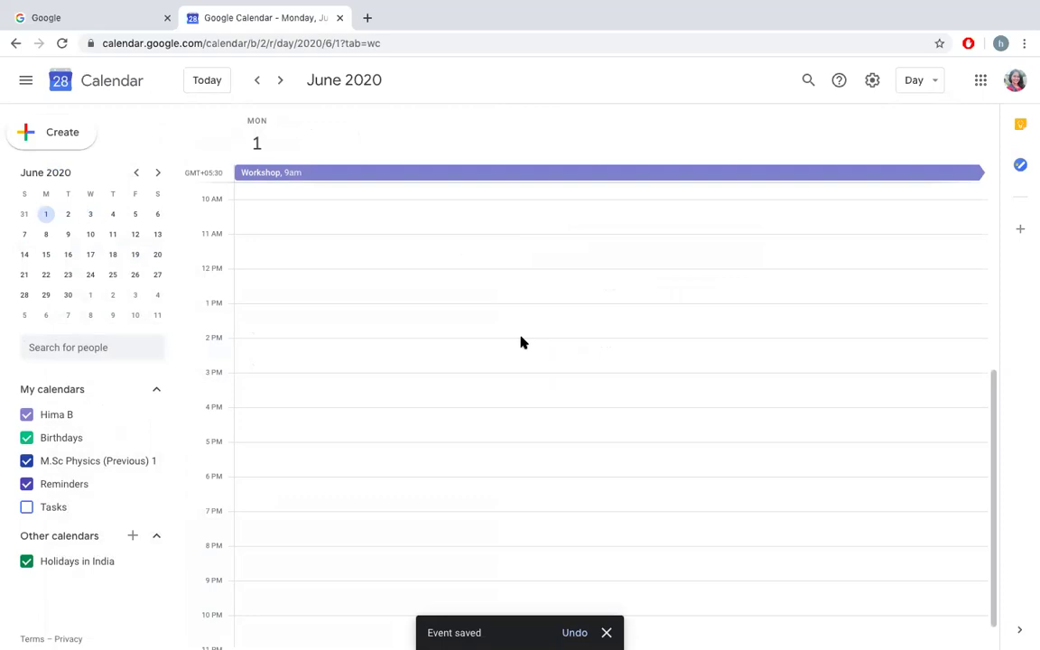
pyautogui.click(355, 173)
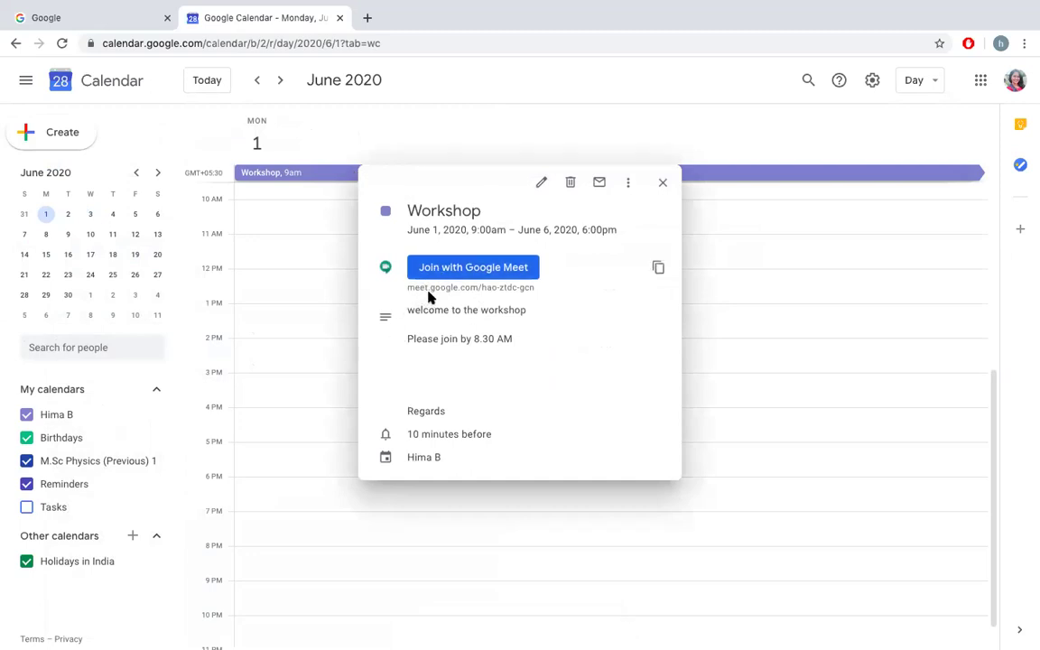
# Step: Join the Workshop's Google Meet call from the event details popup
pyautogui.click(477, 273)
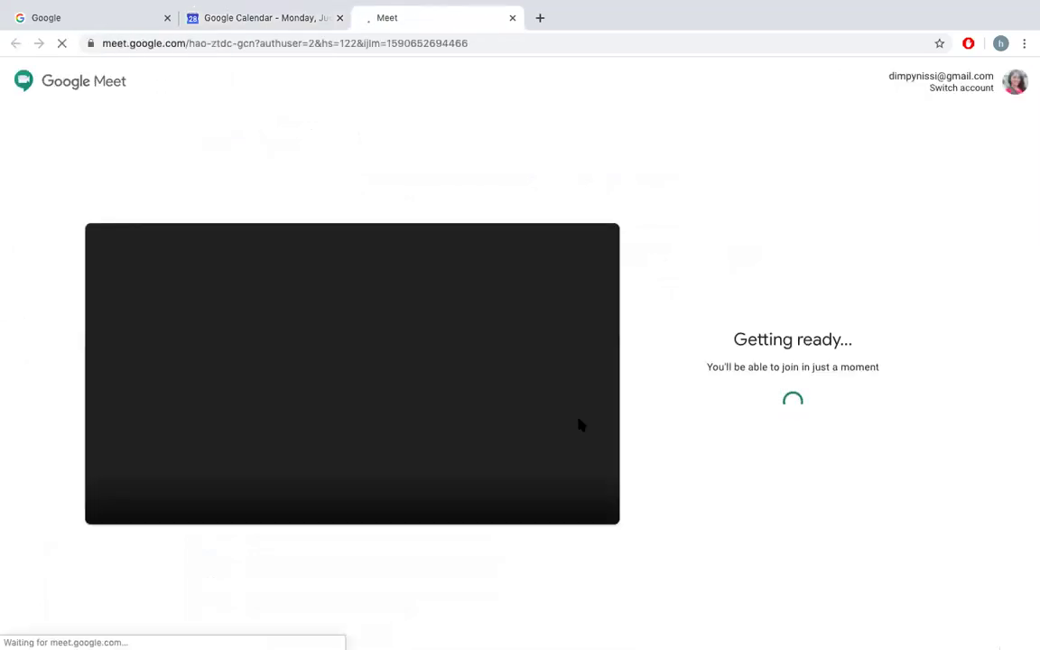